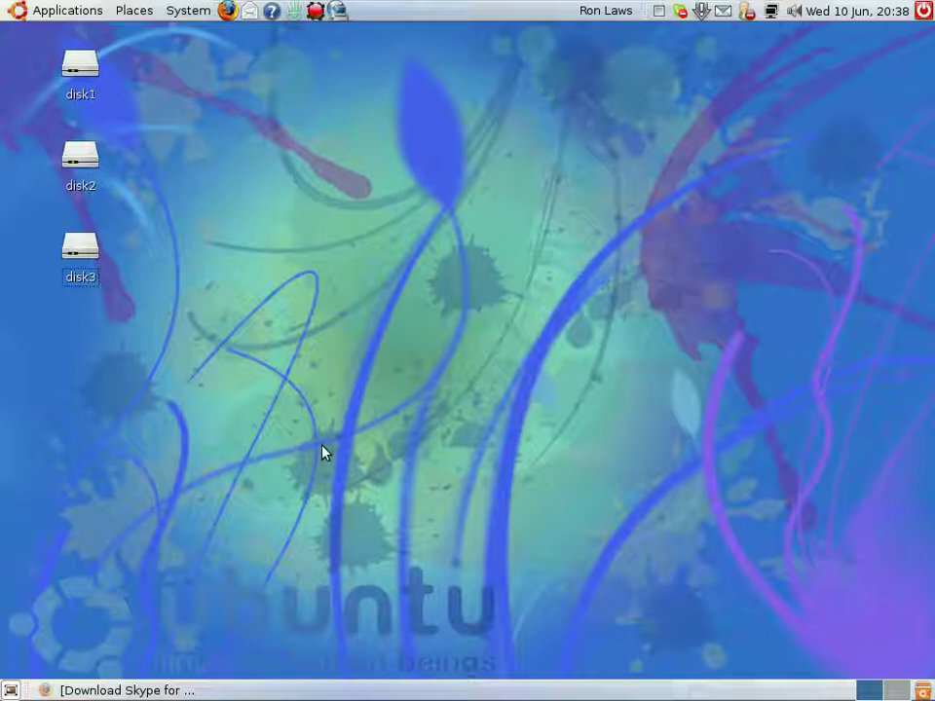
# Step: Save the Skype package for Ubuntu 7.04-8.04 as skype-debian_2.0.0.72-1_i386.deb
pyautogui.click(169, 692)
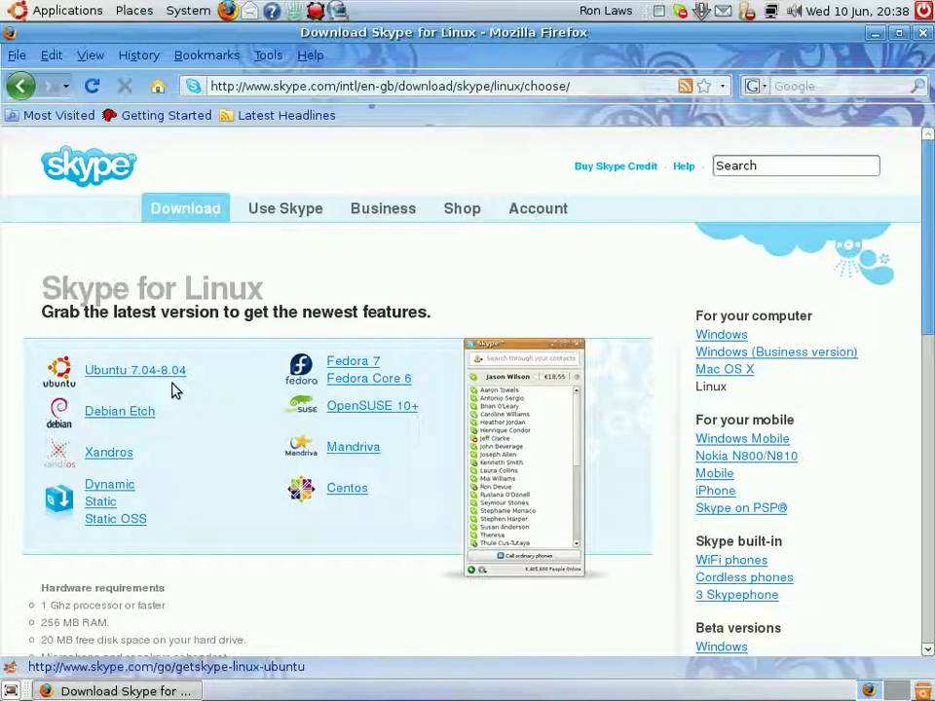
pyautogui.click(137, 371)
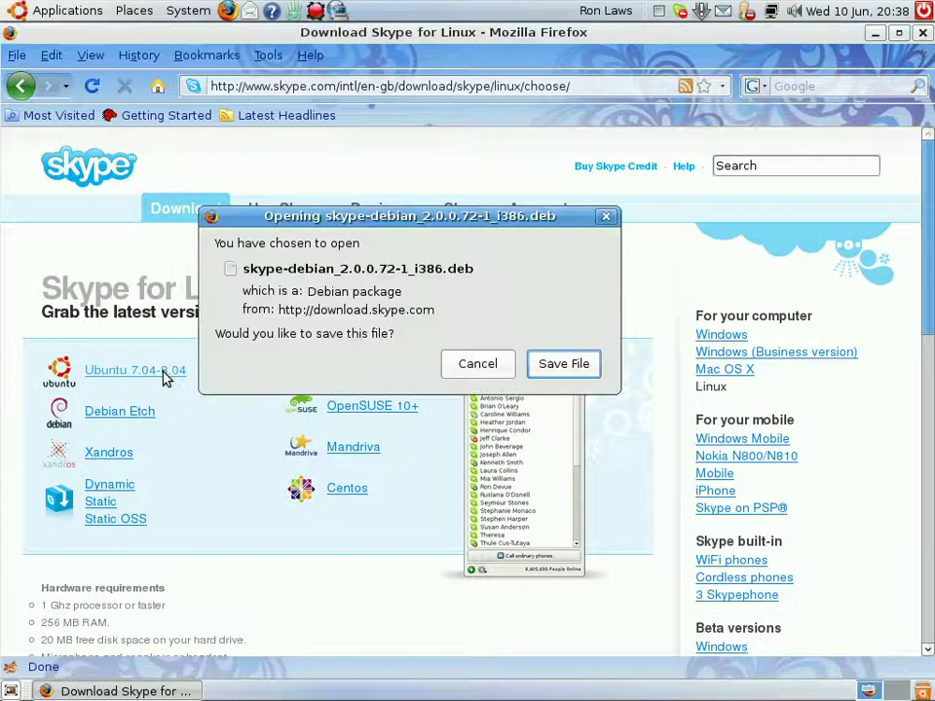
pyautogui.click(559, 376)
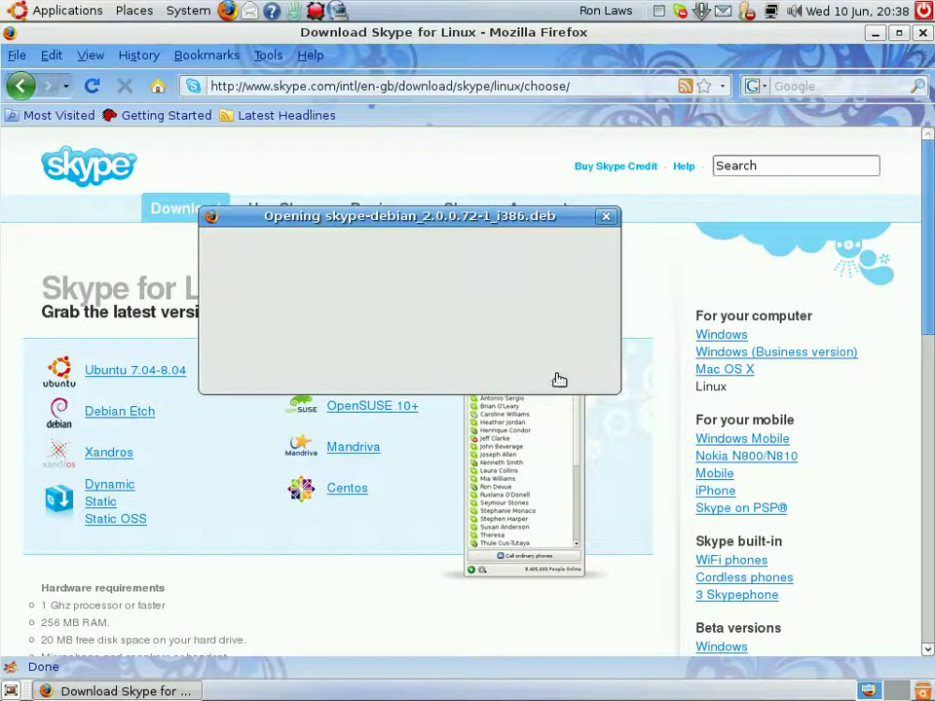
# Step: Clear the Downloads list, close Downloads and minimise Firefox to reveal the desktop
pyautogui.click(874, 32)
pyautogui.click(47, 296)
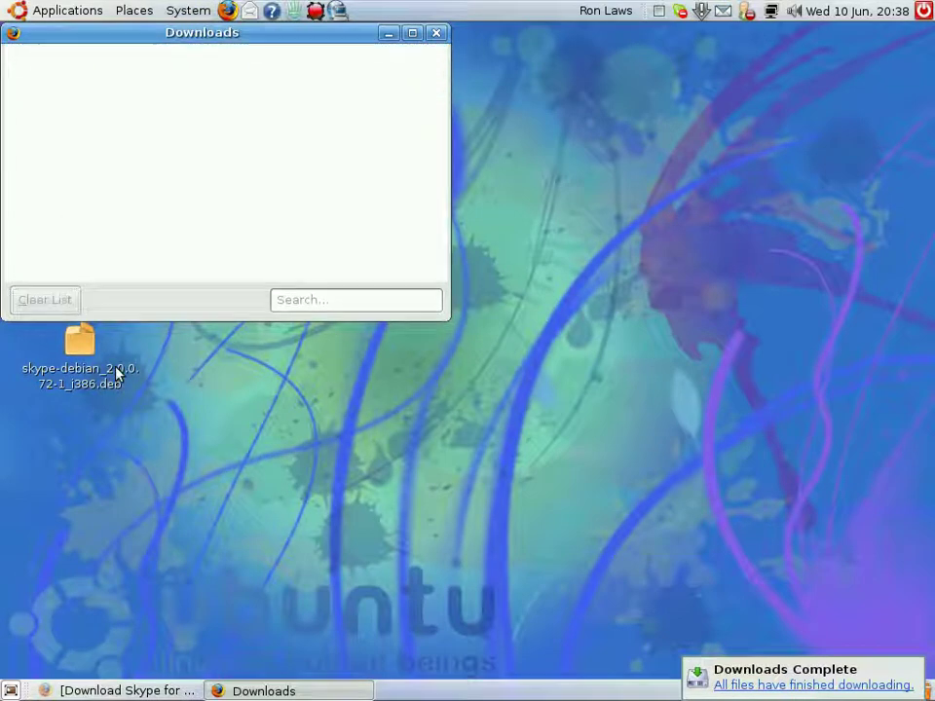
pyautogui.click(436, 32)
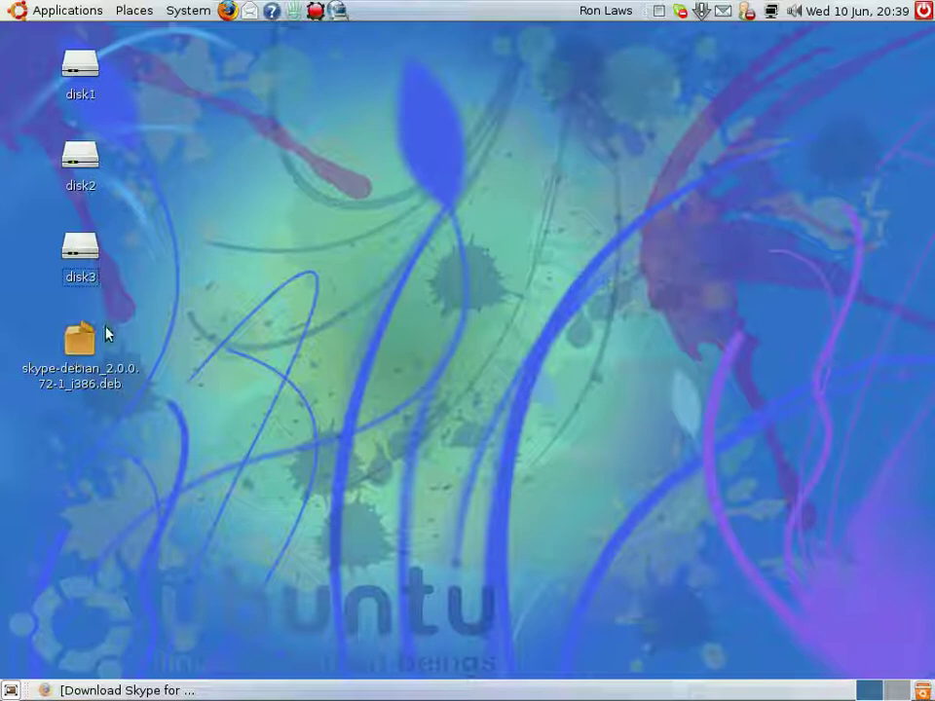
# Step: Reinstall skype-debian_2.0.0.72-1_i386.deb in GDebi, authenticating with the administrator password
pyautogui.doubleClick(78, 348)
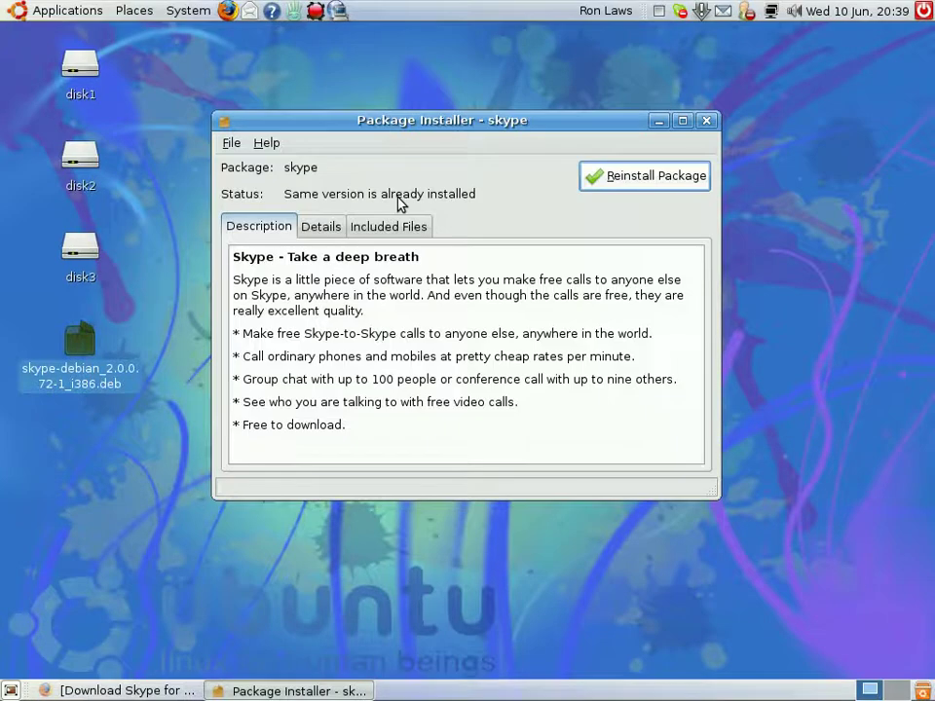
pyautogui.click(614, 178)
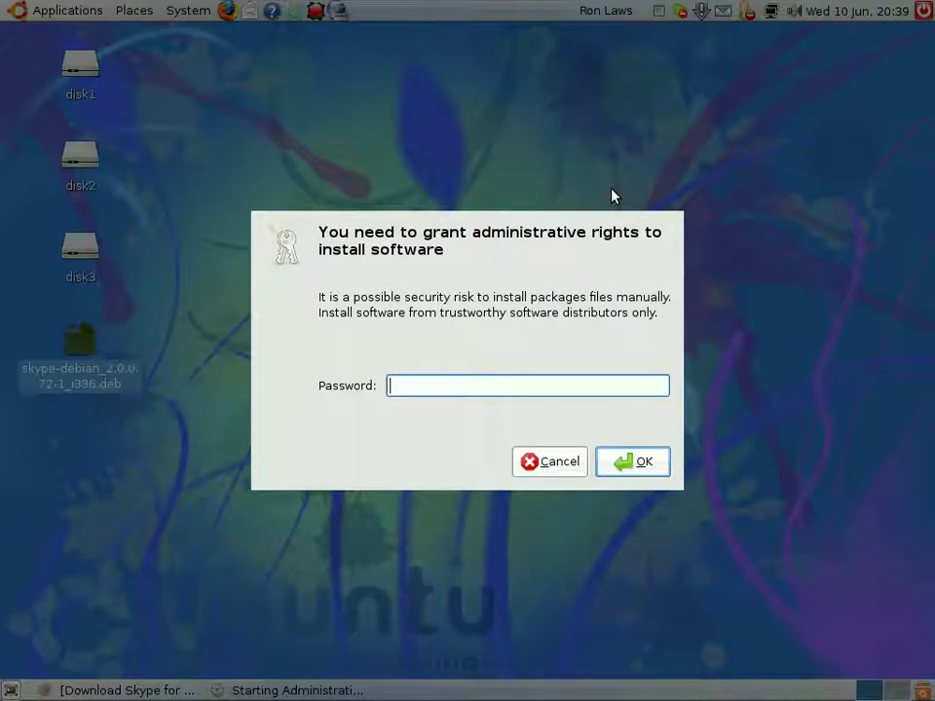
pyautogui.write('*******')
pyautogui.press('Return')
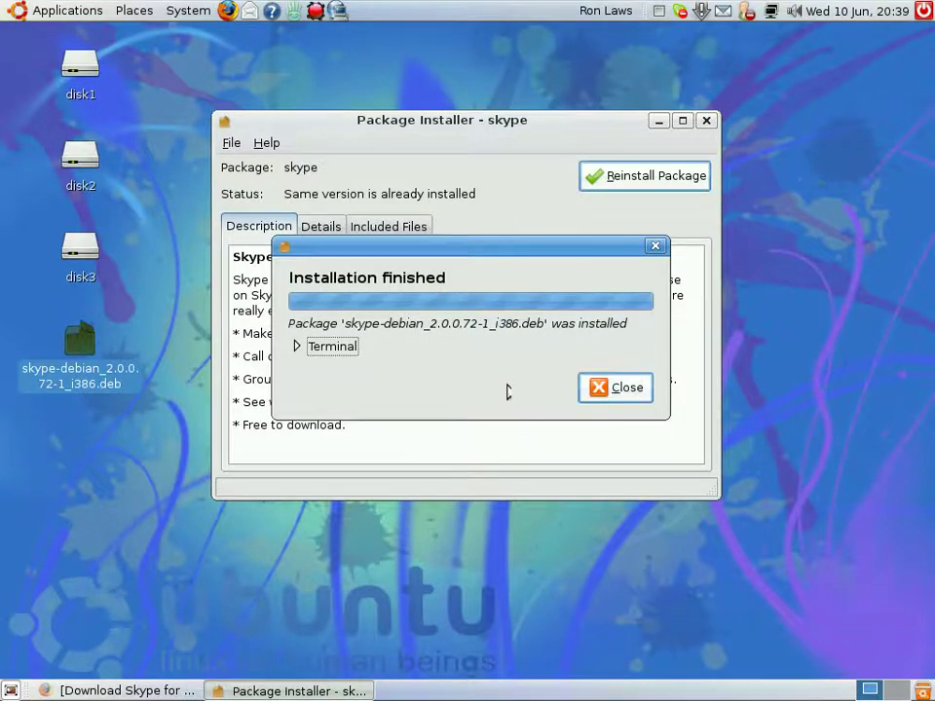
pyautogui.click(624, 389)
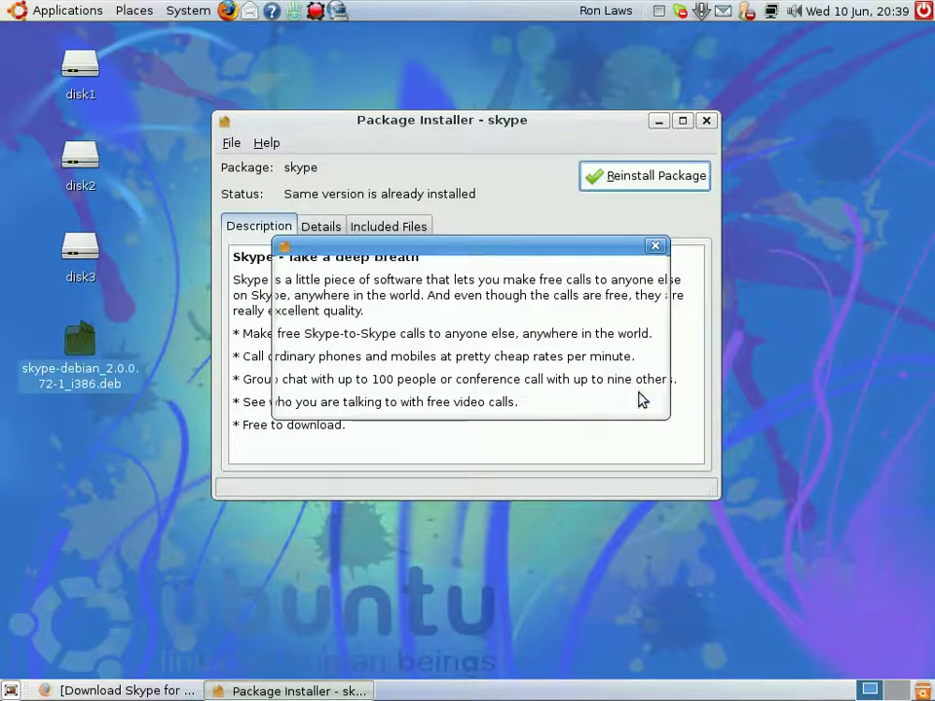
# Step: Confirm Skype appears under Applications > Internet, then close the Package Installer window
pyautogui.click(64, 11)
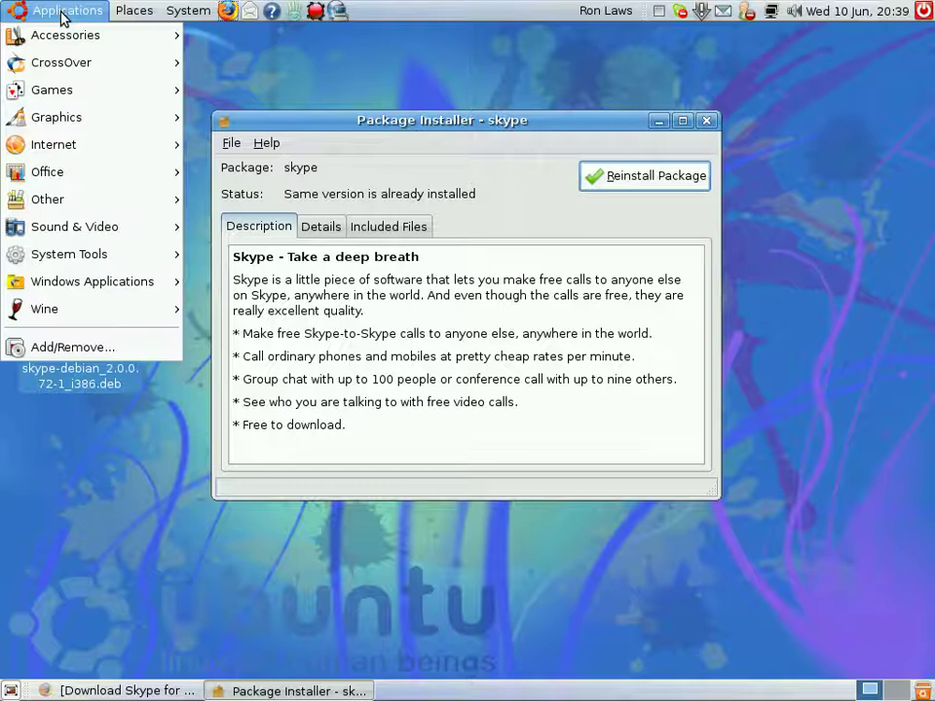
pyautogui.moveTo(76, 145)
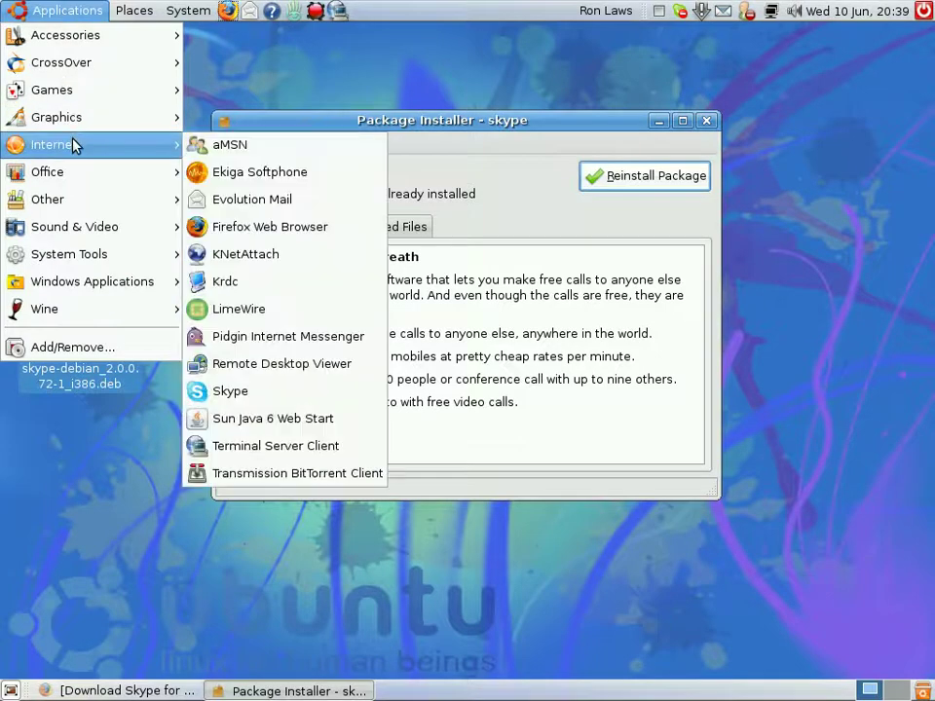
pyautogui.click(234, 392)
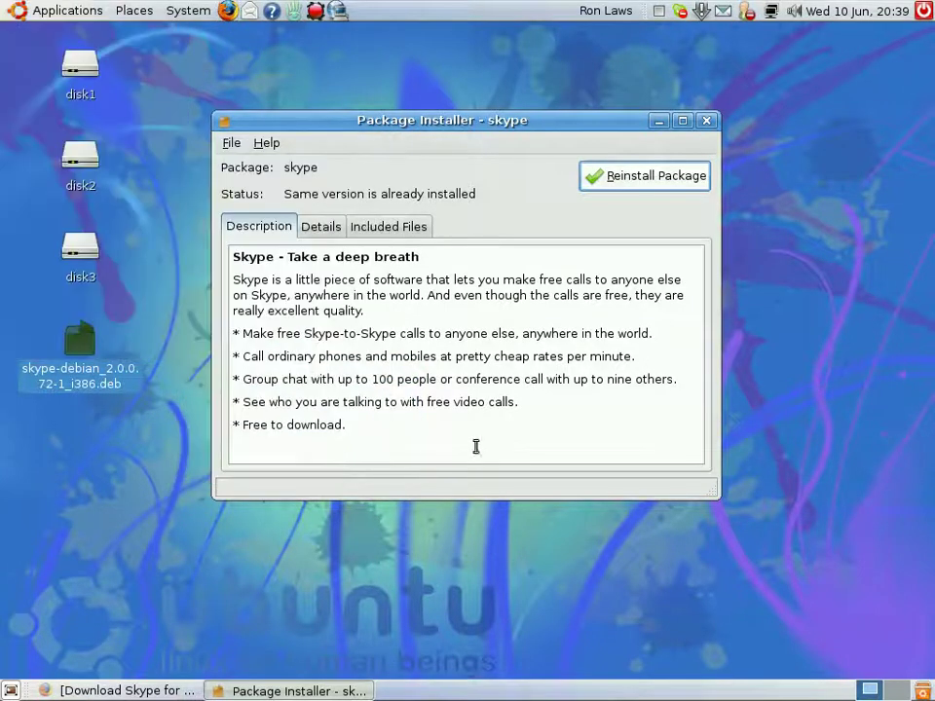
pyautogui.click(706, 121)
pyautogui.click(88, 12)
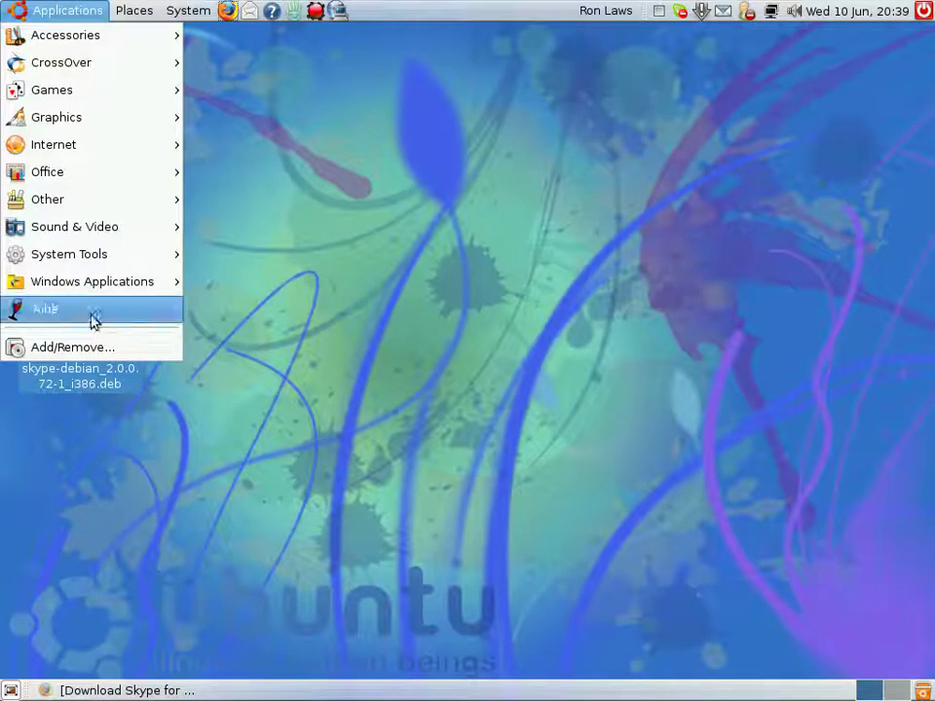
# Step: Launch the Add/Remove Applications tool
pyautogui.click(98, 349)
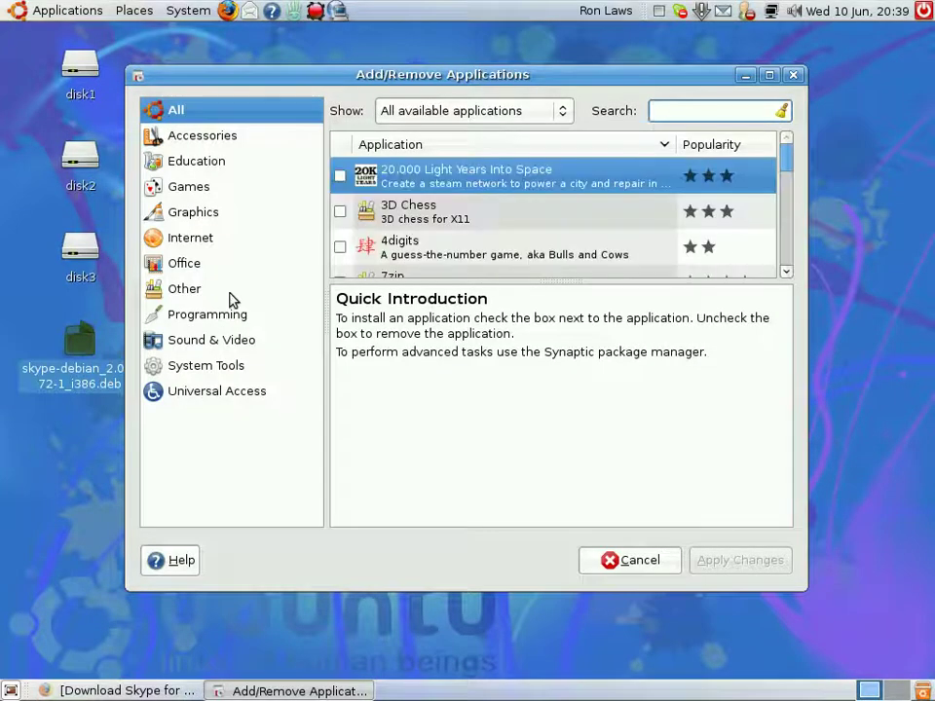
pyautogui.click(188, 11)
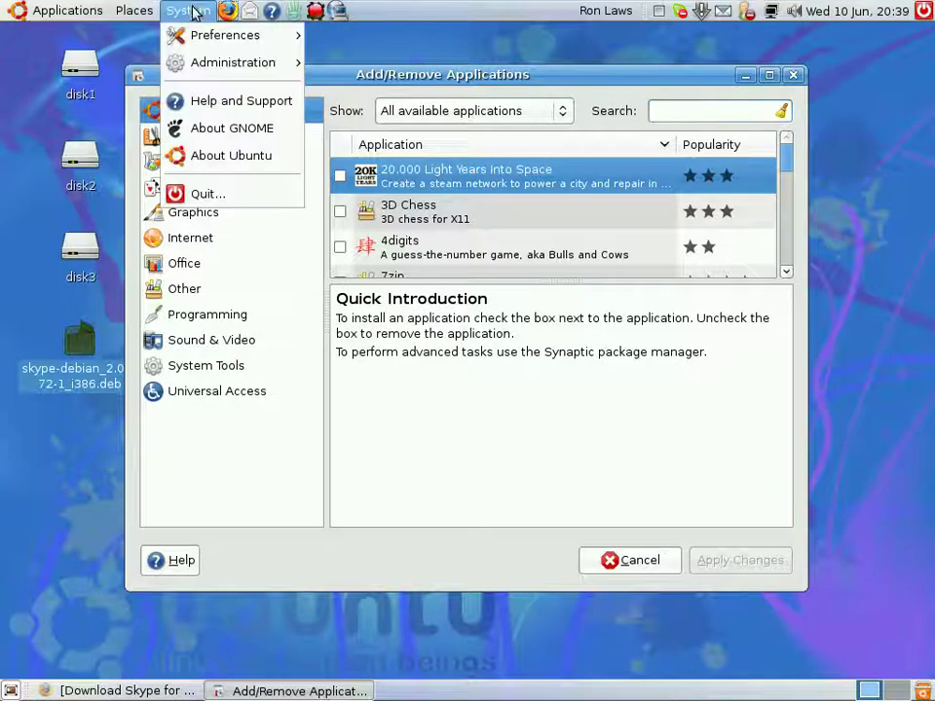
pyautogui.moveTo(239, 62)
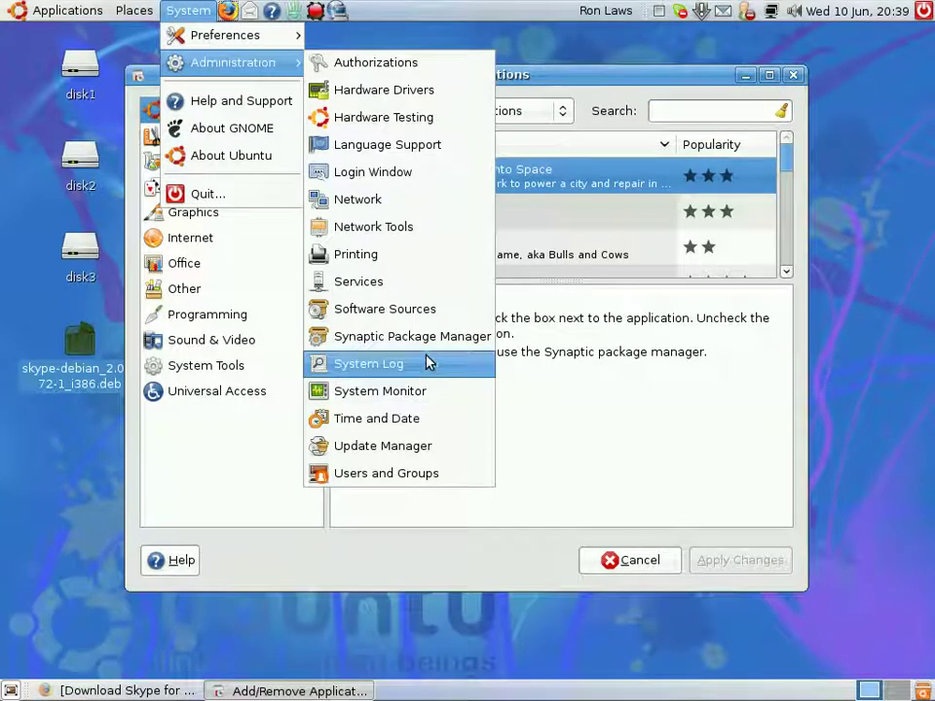
pyautogui.press('Escape')
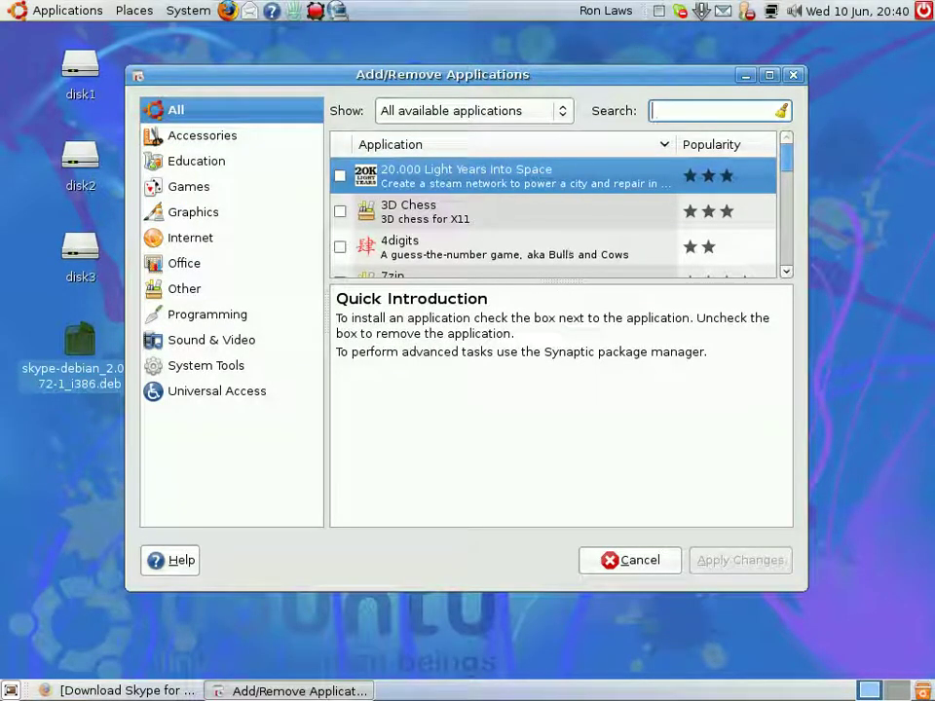
# Step: Tick Alien Arena in the Games category and bring up the apply-changes confirmation
pyautogui.click(200, 186)
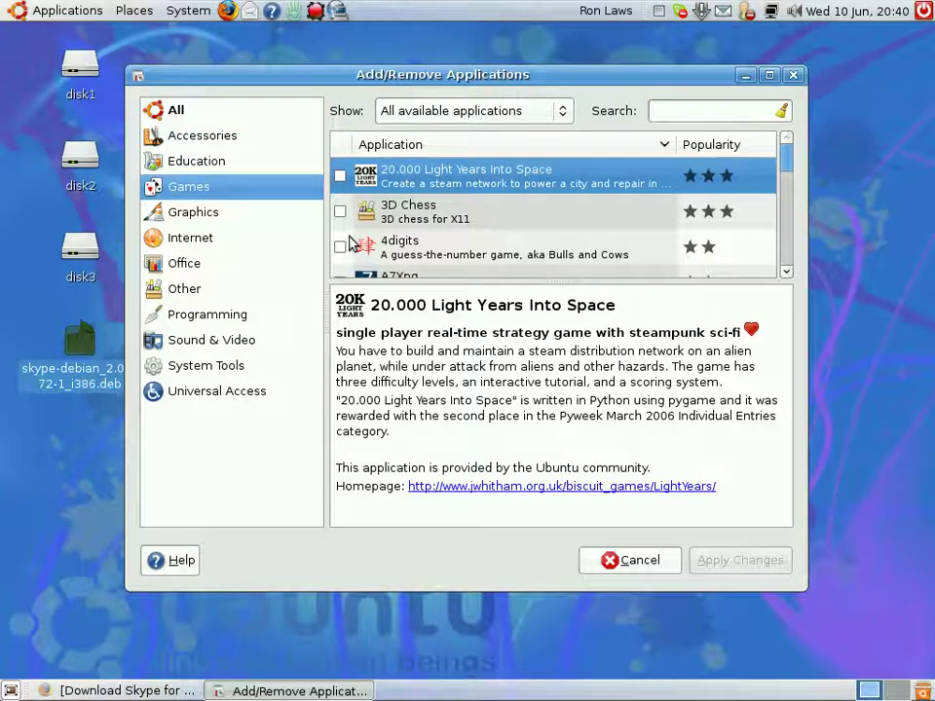
pyautogui.scroll(-5, 349, 234)
pyautogui.scroll(-4, 351, 242)
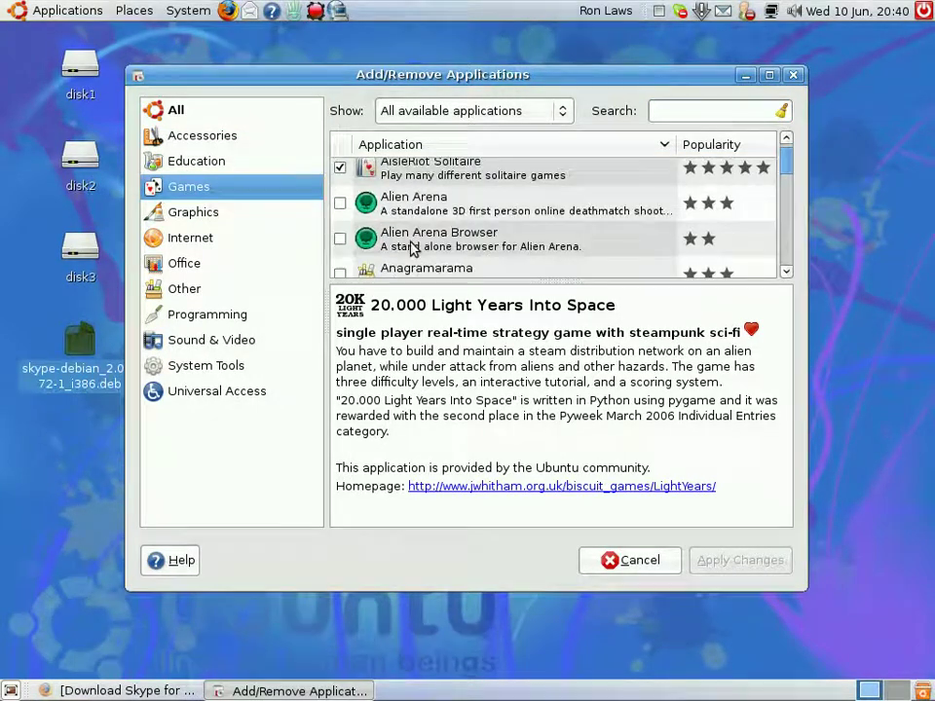
pyautogui.click(341, 204)
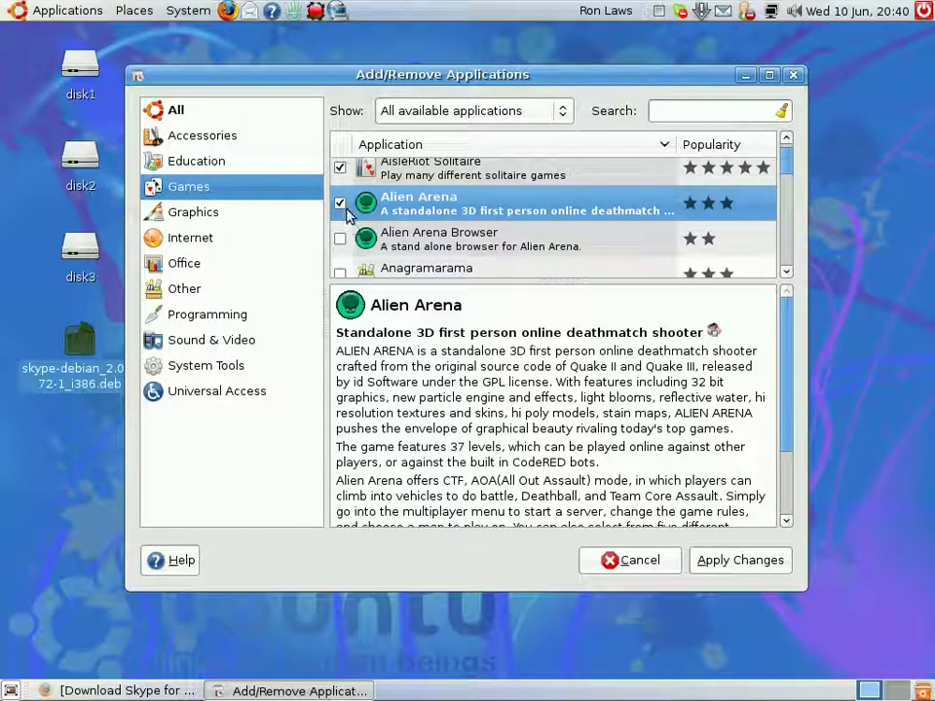
pyautogui.scroll(1, 446, 219)
pyautogui.scroll(-2, 443, 219)
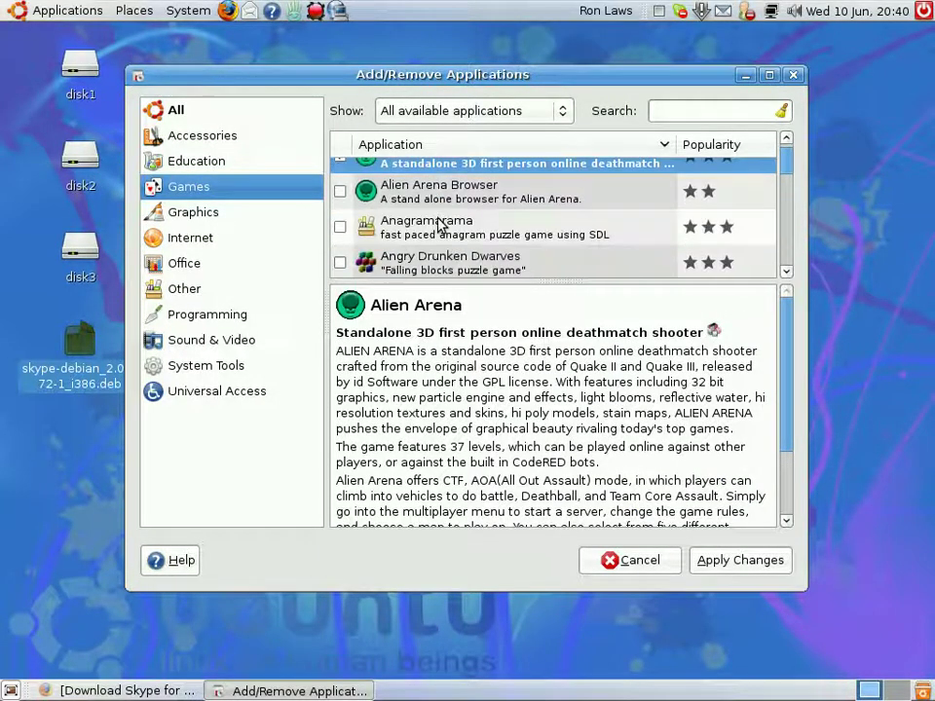
pyautogui.click(672, 108)
pyautogui.scroll(2, 463, 264)
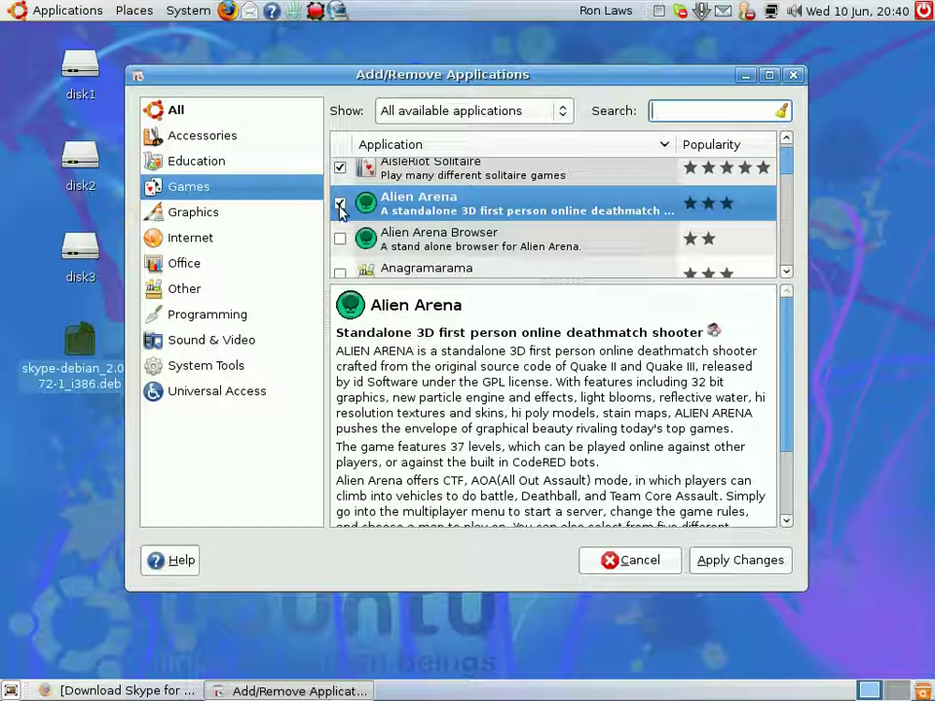
pyautogui.click(728, 559)
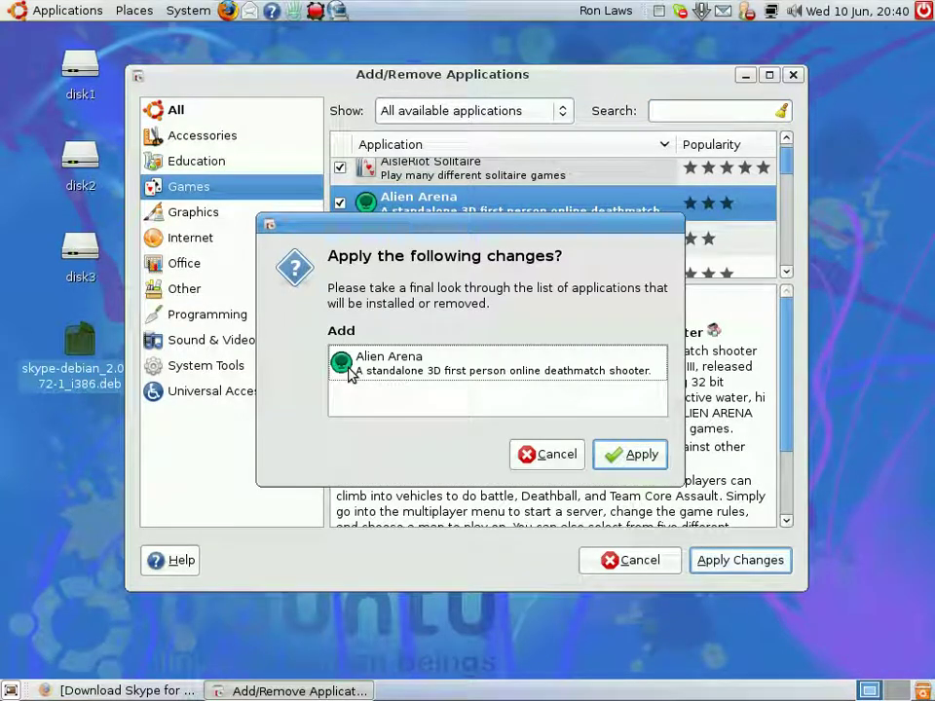
# Step: Confirm the Alien Arena install and watch the detailed log as its packages install
pyautogui.click(615, 459)
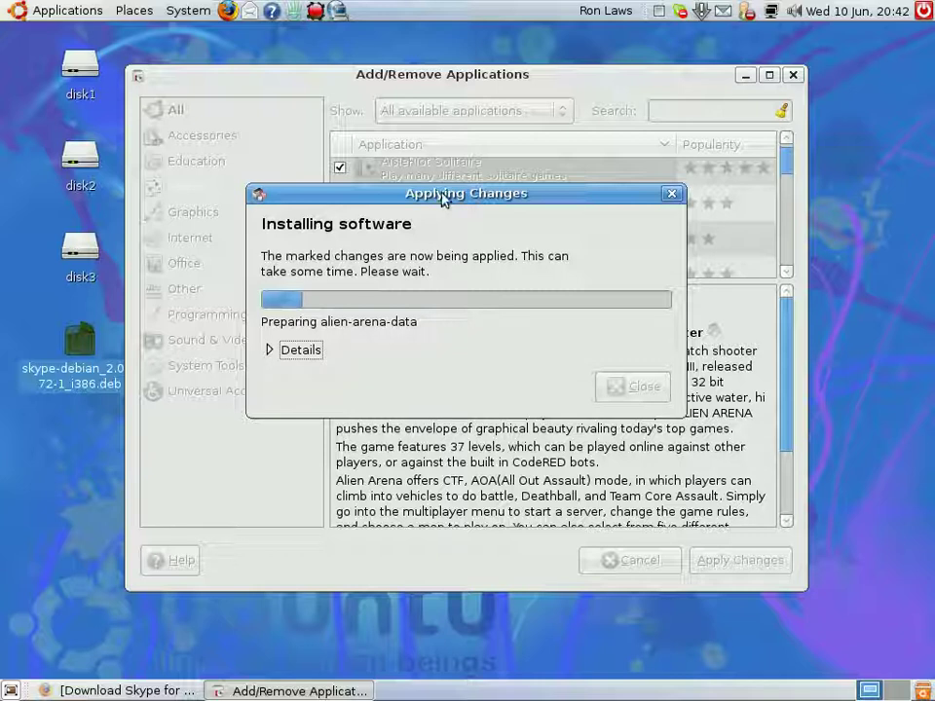
pyautogui.moveTo(441, 198); pyautogui.dragTo(453, 162)
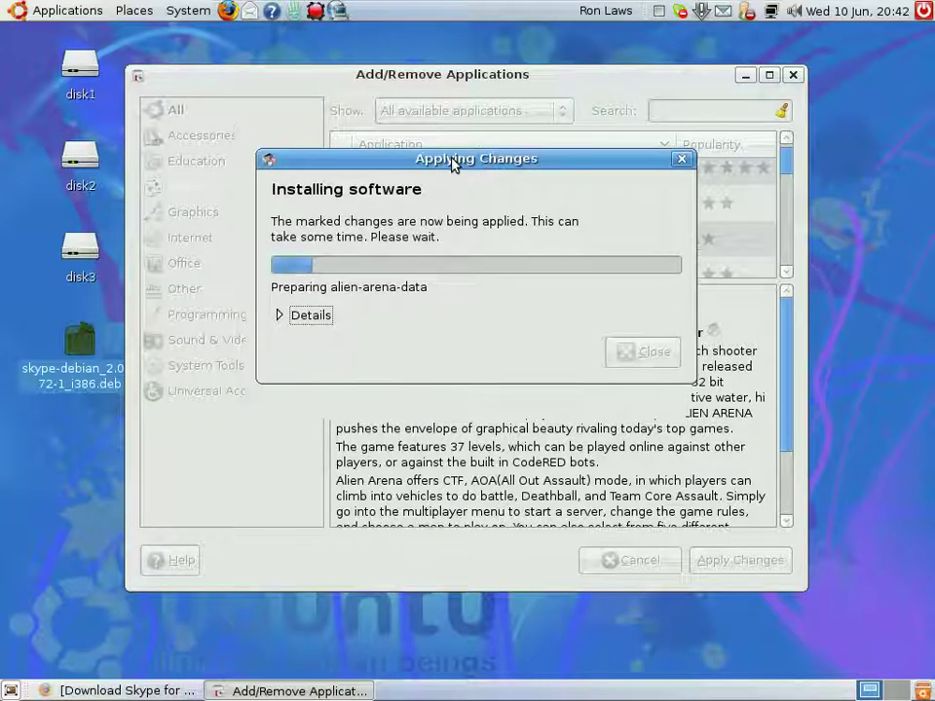
pyautogui.click(300, 317)
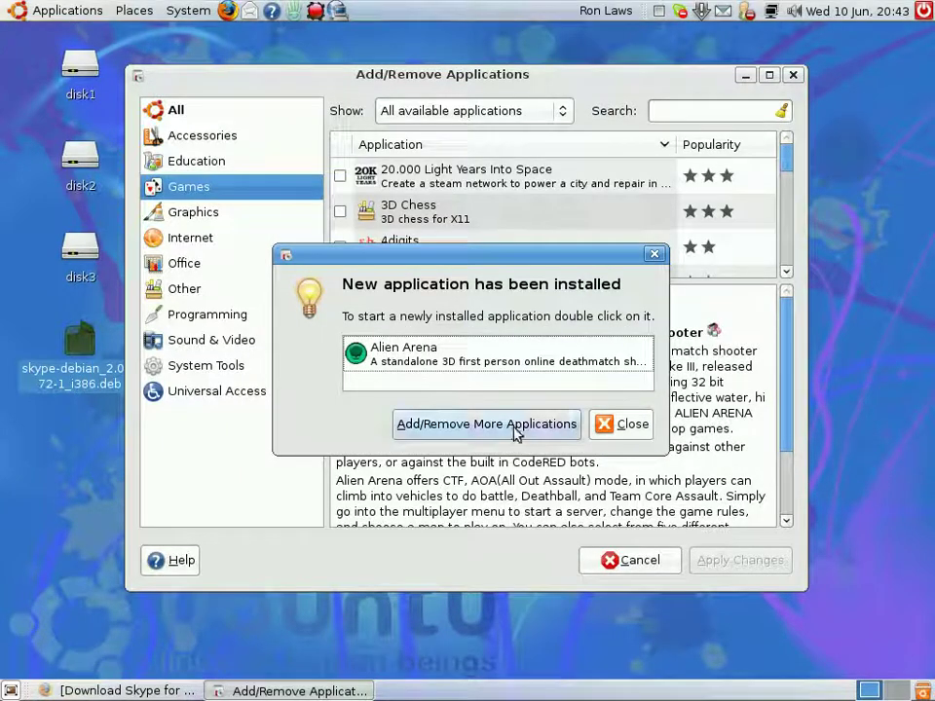
# Step: Close the installer, confirm Alien Arena under Applications > Games, then open System > Administration
pyautogui.click(621, 423)
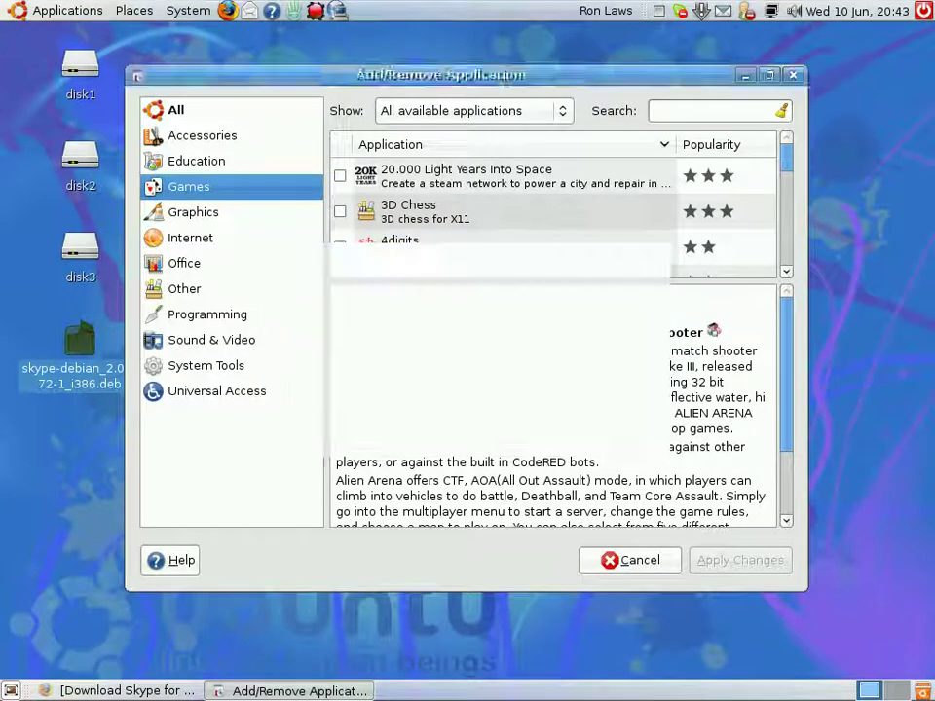
pyautogui.click(66, 11)
pyautogui.moveTo(88, 105)
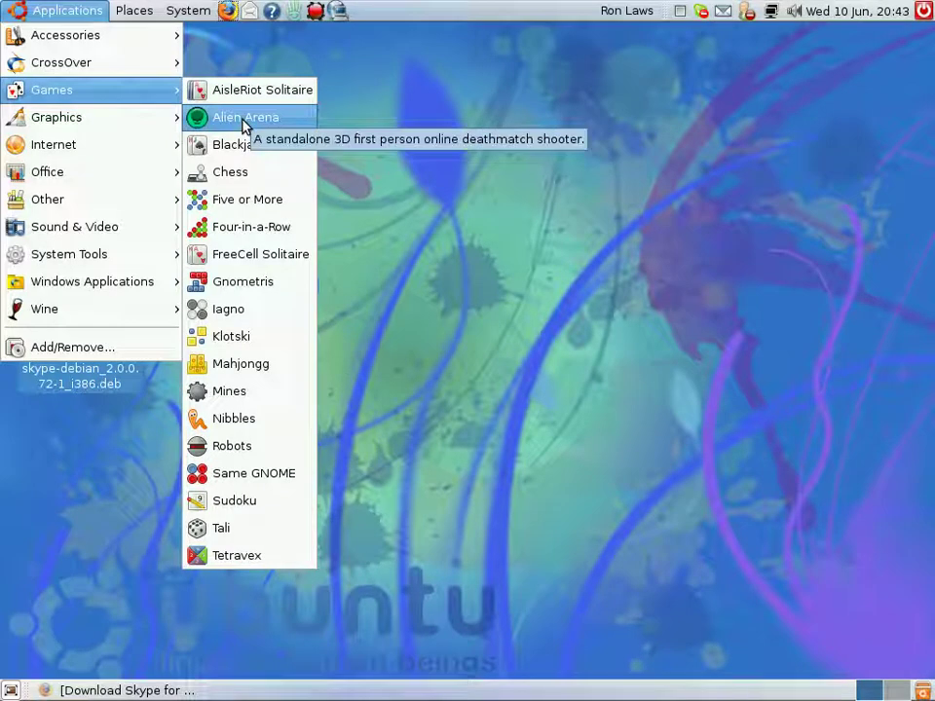
pyautogui.click(614, 106)
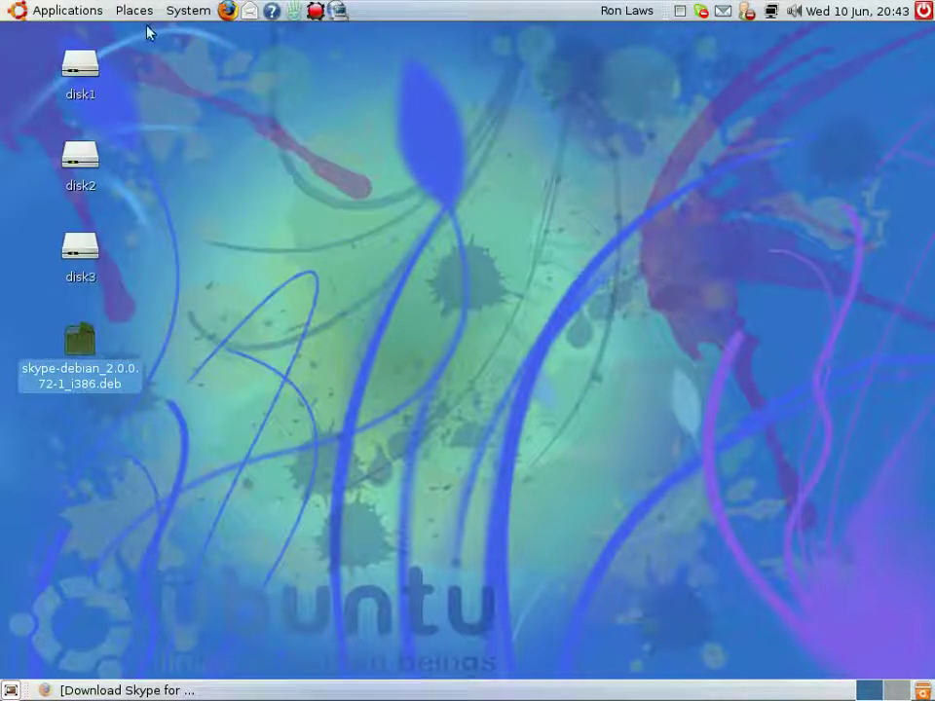
pyautogui.click(186, 11)
pyautogui.moveTo(211, 63)
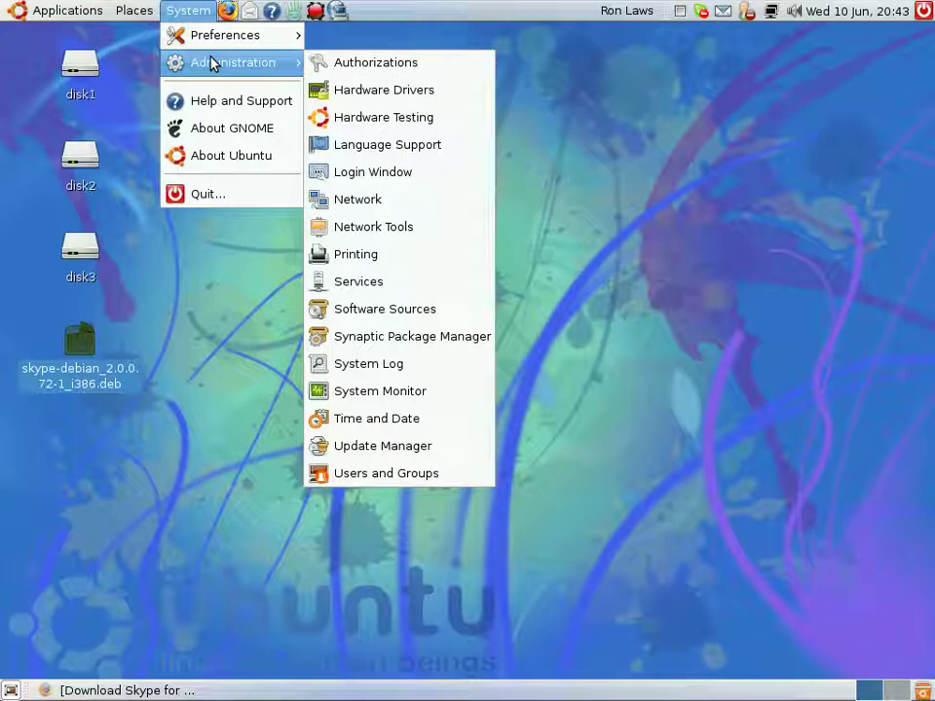
# Step: Launch Synaptic Package Manager and open its Find search window
pyautogui.click(478, 343)
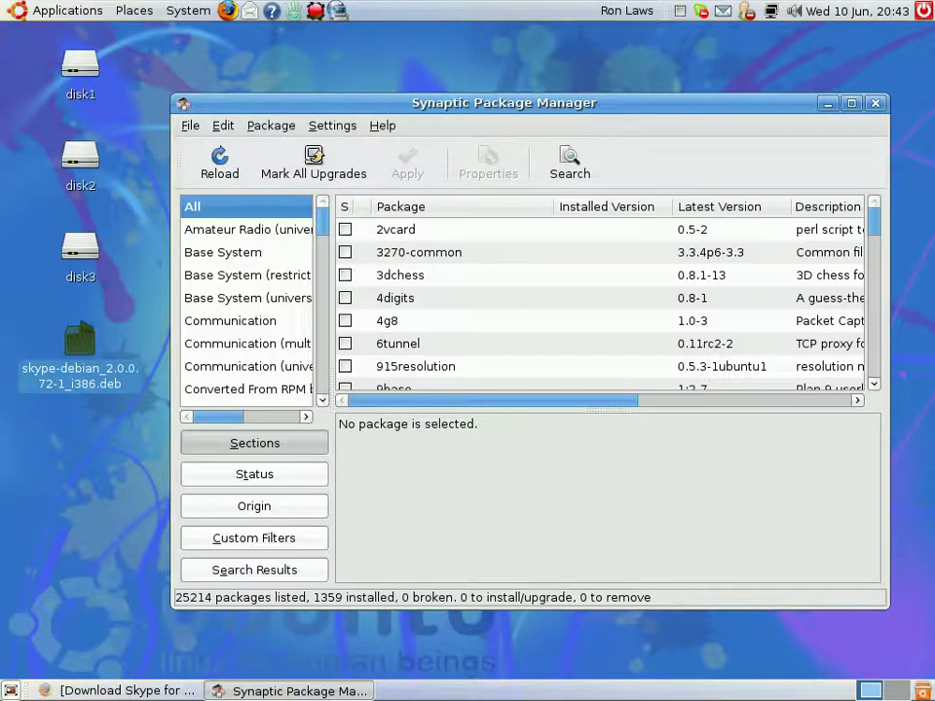
pyautogui.click(67, 10)
pyautogui.click(376, 116)
pyautogui.hotkey('alt', 'F1')
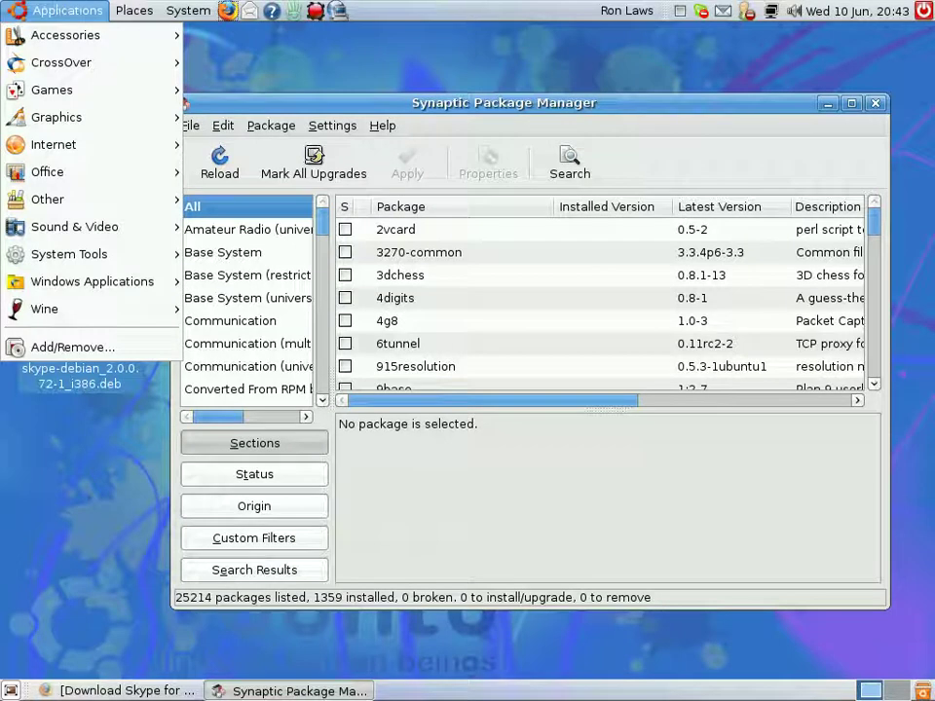
pyautogui.click(452, 417)
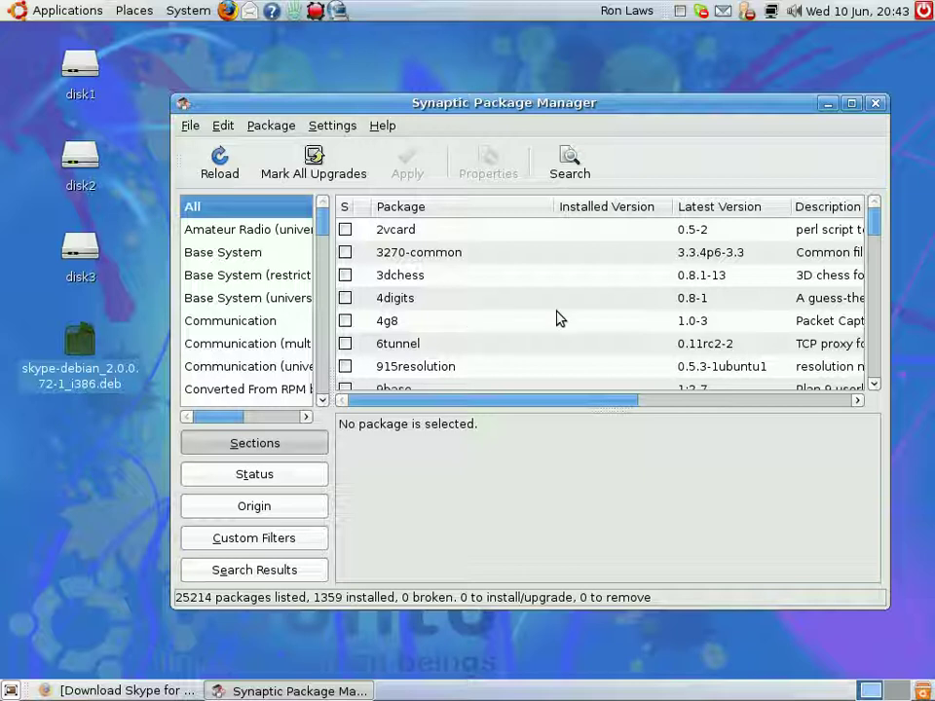
pyautogui.click(570, 163)
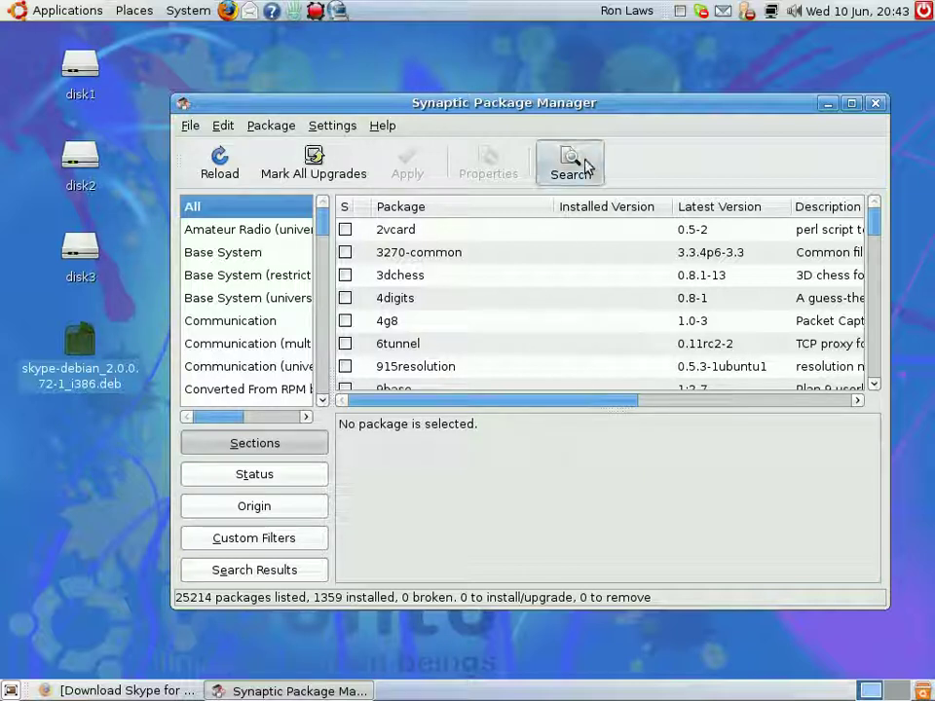
# Step: Search for 'skype', select the installed 2.0.0.72-1 package to read its description, and open its marking options
pyautogui.write('skype')
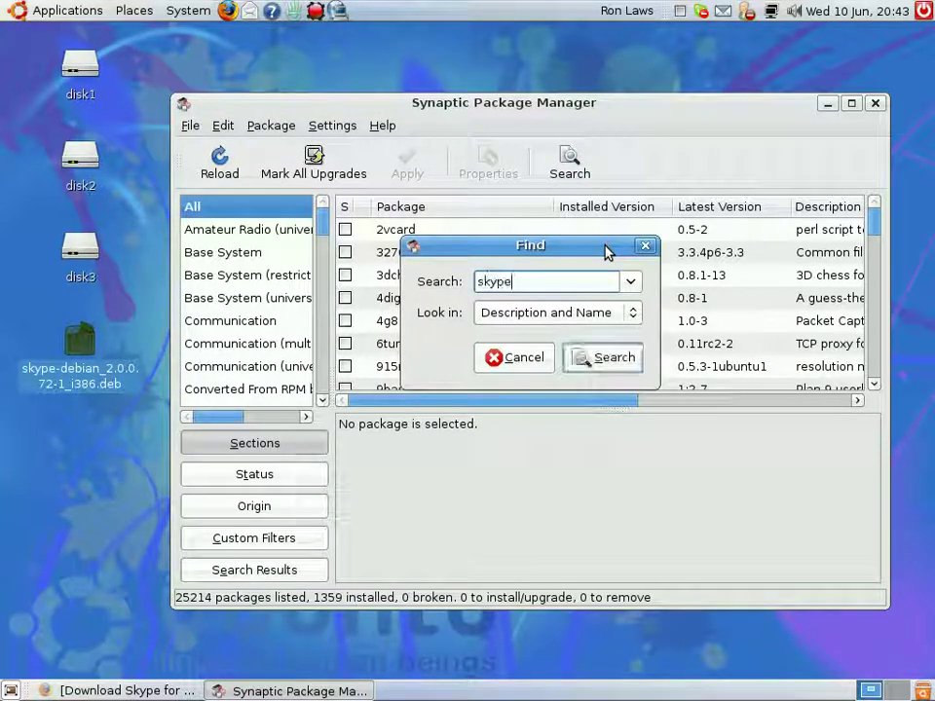
pyautogui.press('Return')
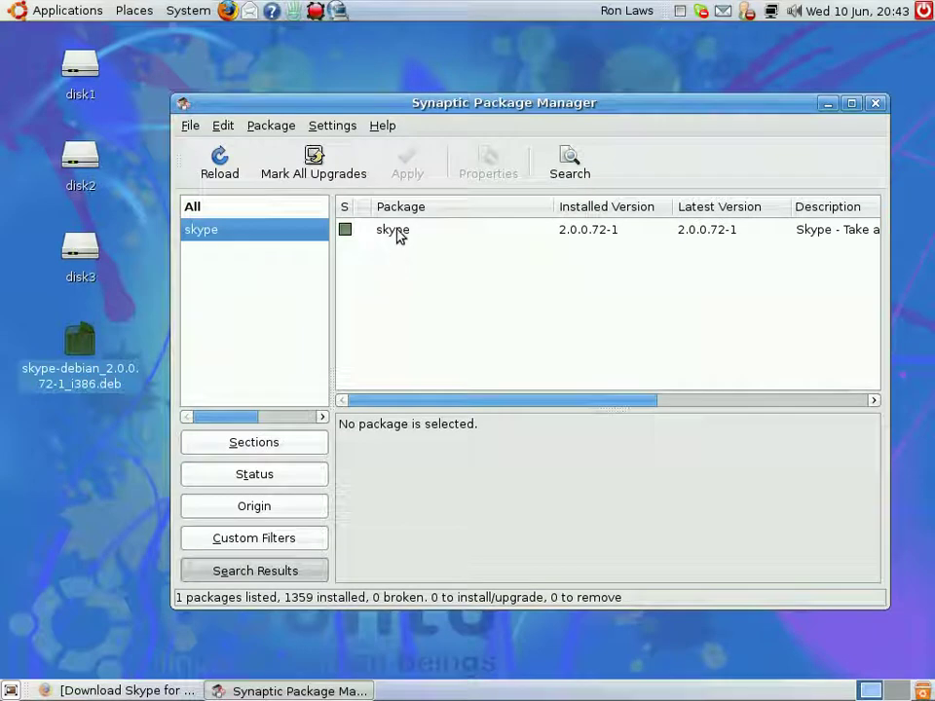
pyautogui.click(397, 234)
pyautogui.scroll(-2, 487, 466)
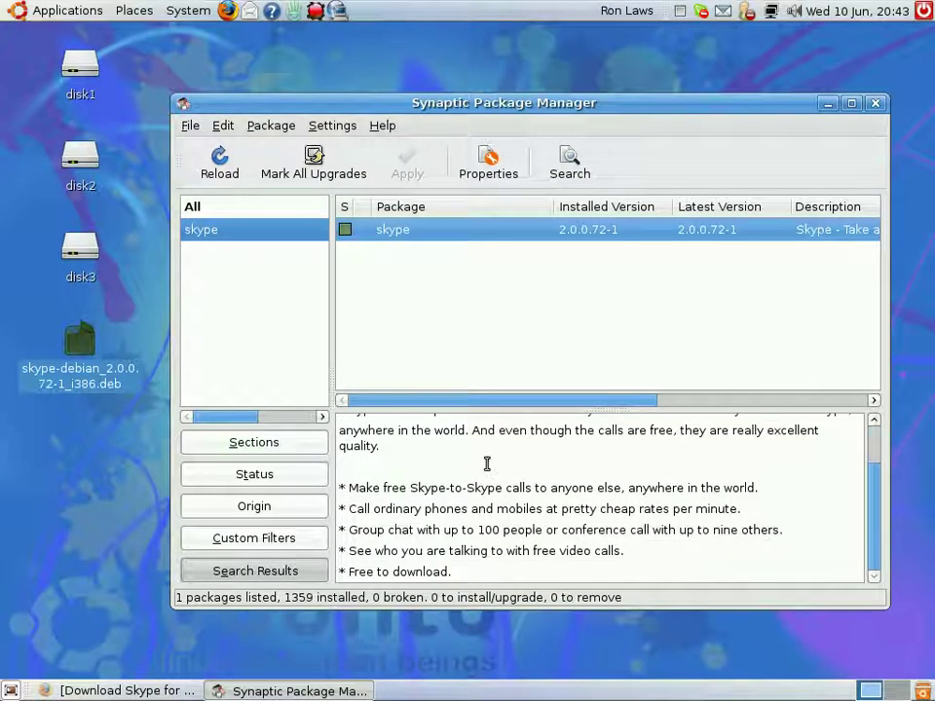
pyautogui.scroll(2, 487, 466)
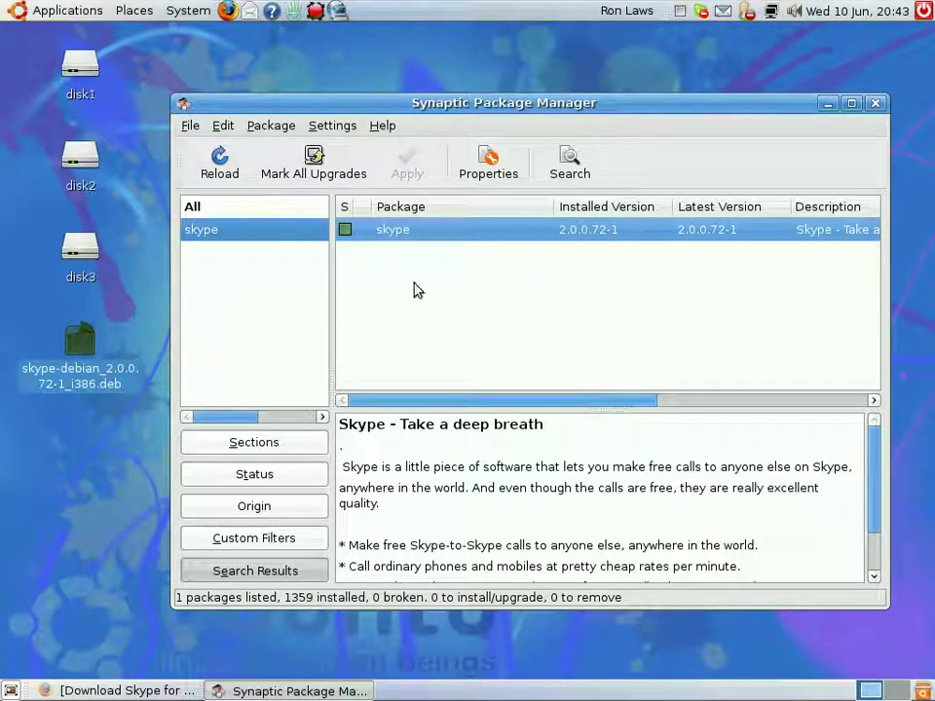
pyautogui.click(347, 232)
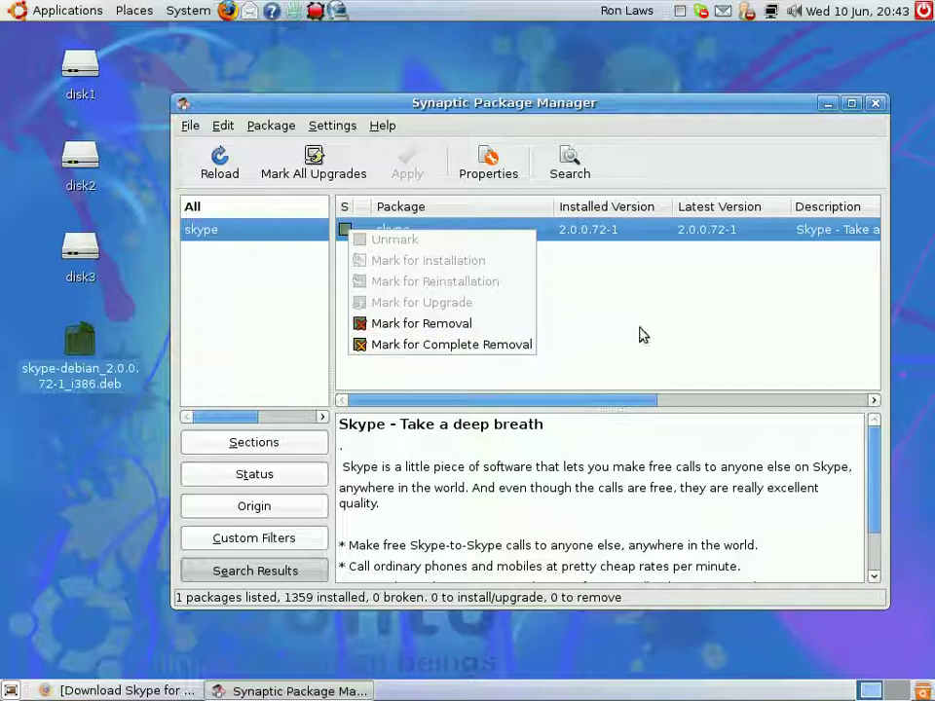
# Step: Mark skype for removal and review the 20.5 MB summary, then cancel and quit Synaptic
pyautogui.click(498, 324)
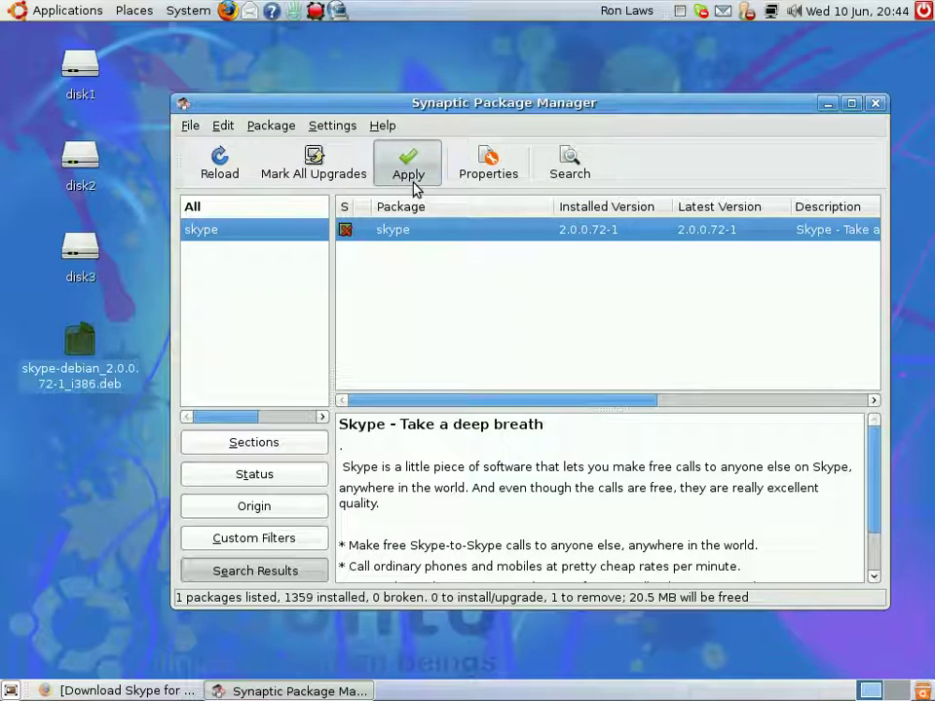
pyautogui.click(413, 181)
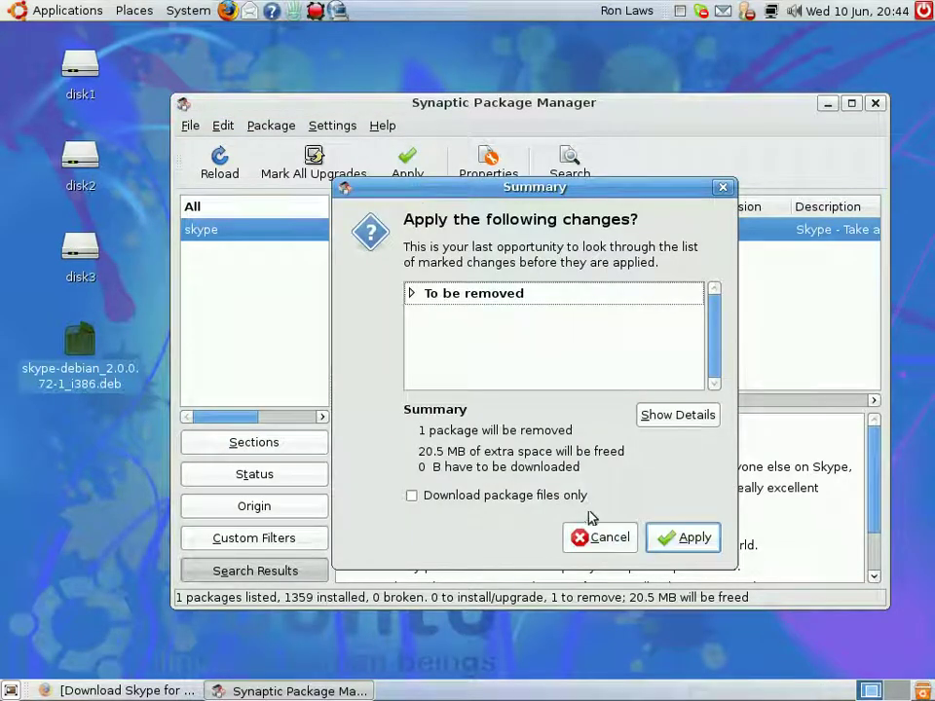
pyautogui.click(411, 294)
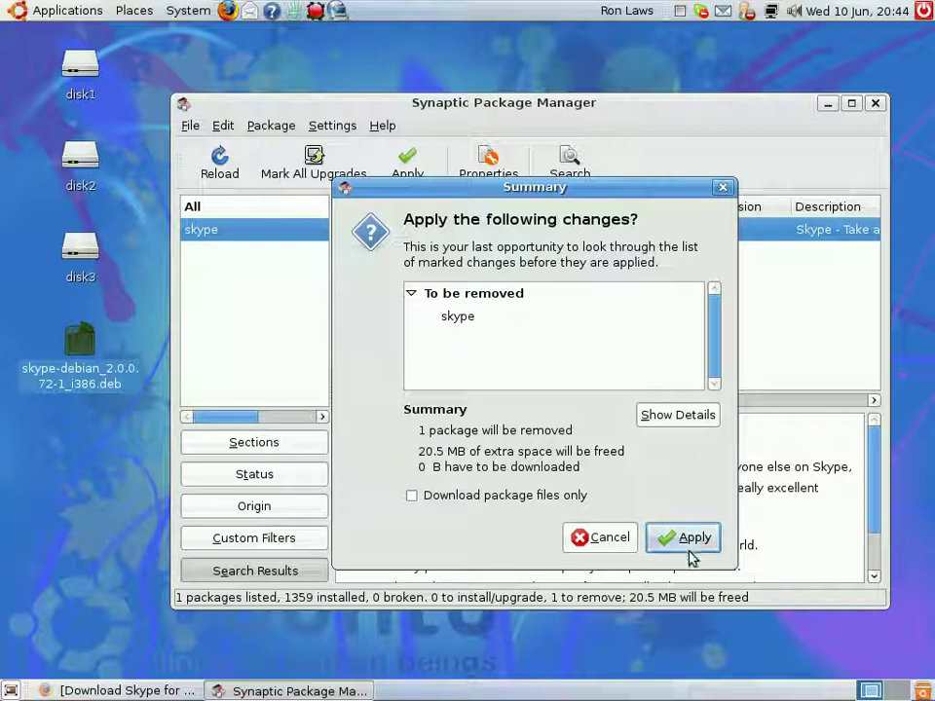
pyautogui.click(609, 538)
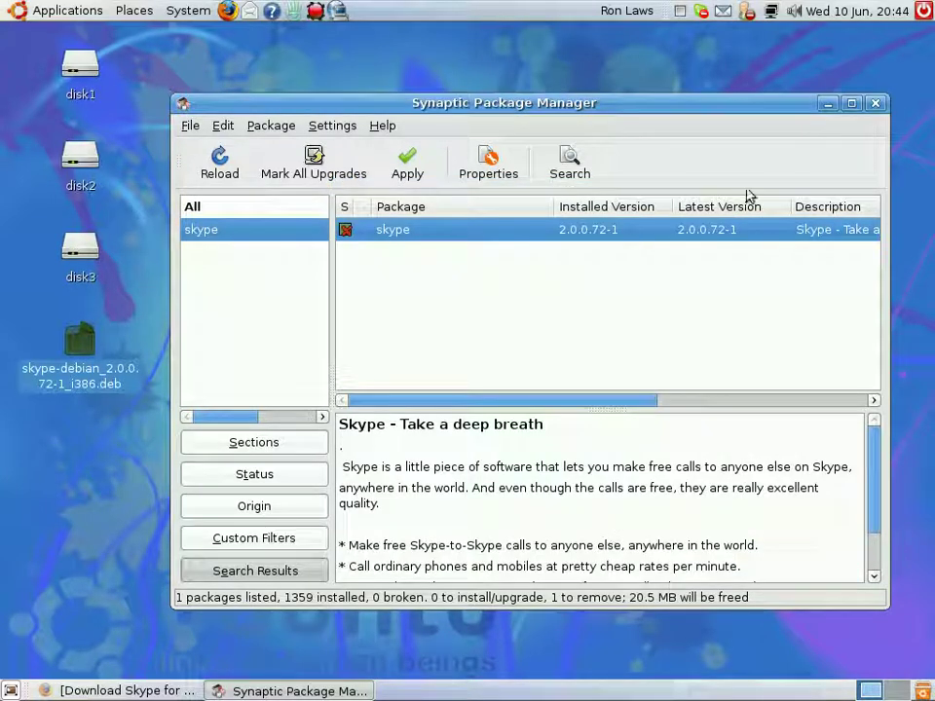
pyautogui.click(875, 102)
pyautogui.click(620, 394)
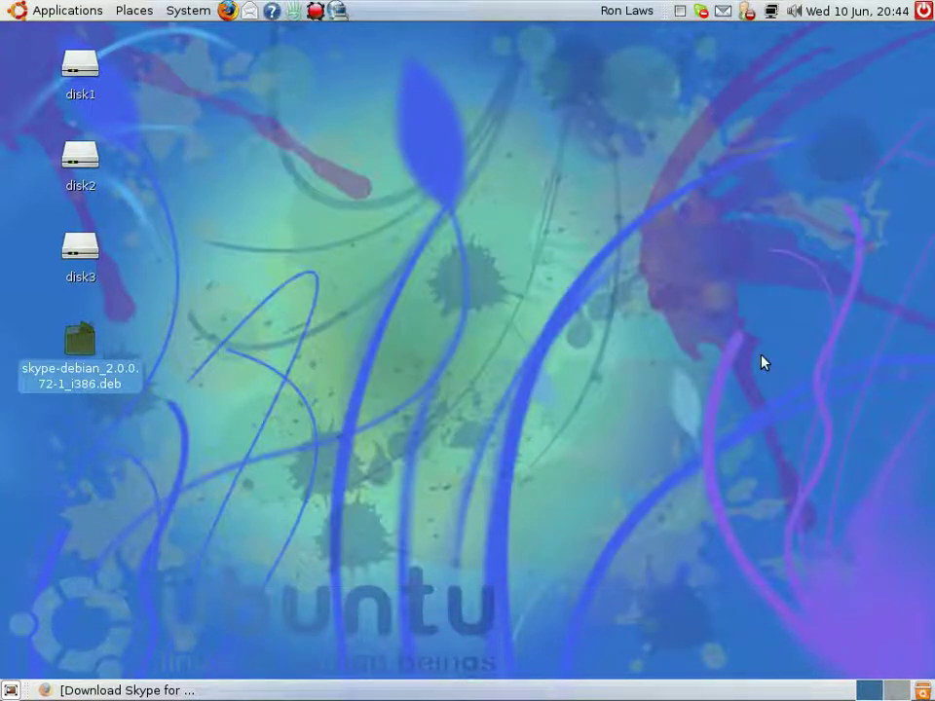
pyautogui.click(492, 259)
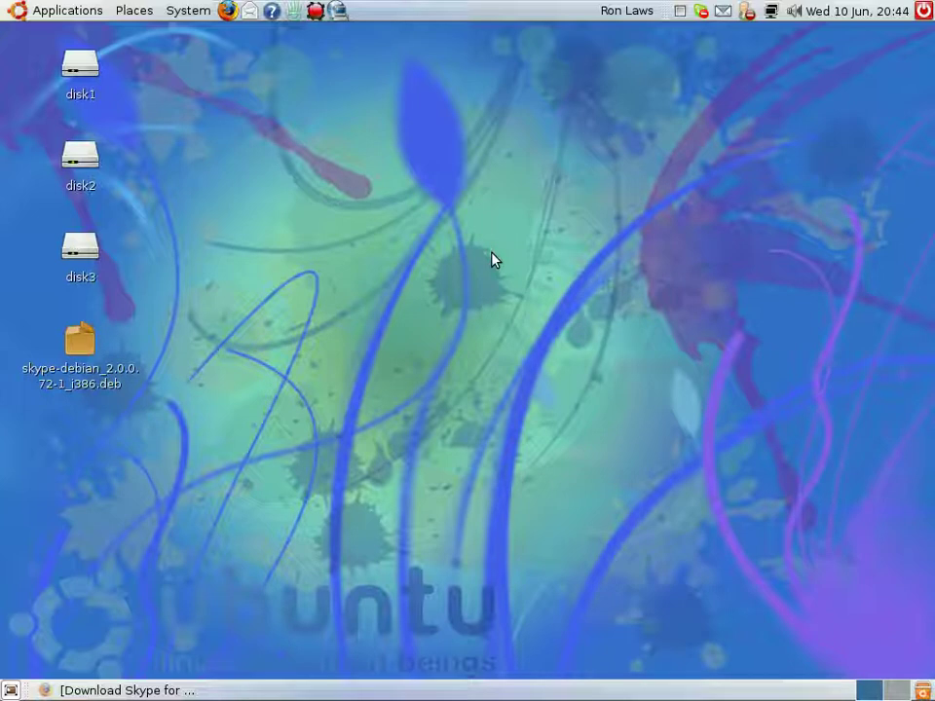